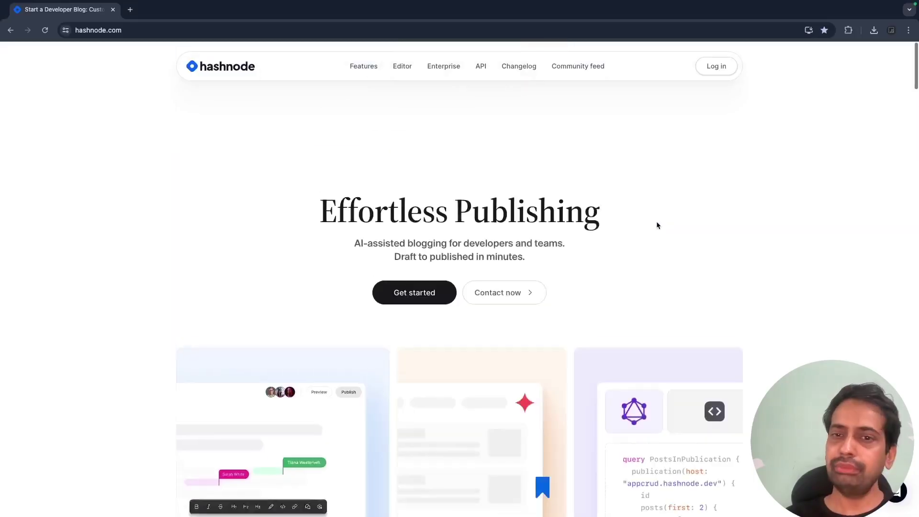
- Log in to Hashnode using the Continue with GitHub option
click(716, 68)
click(236, 322)
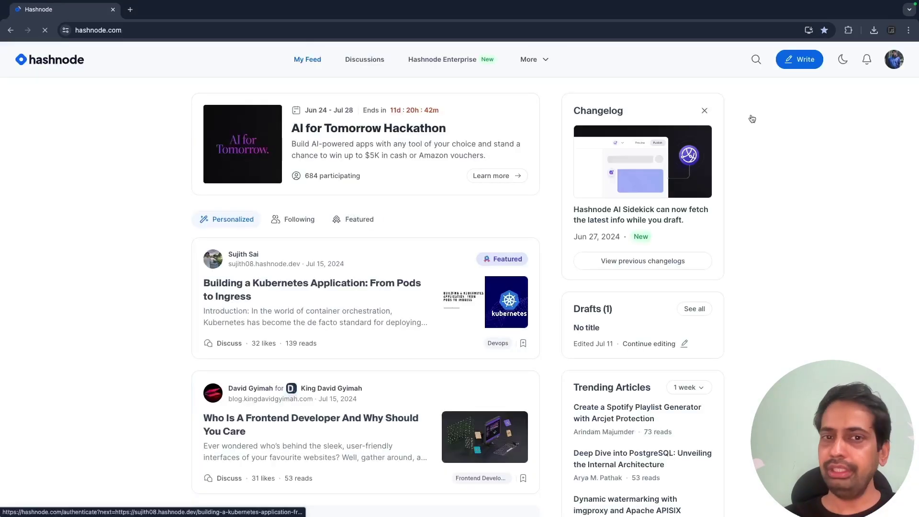
- Open the blog's dashboard Overview from the avatar menu to see its view stats
click(894, 59)
click(725, 155)
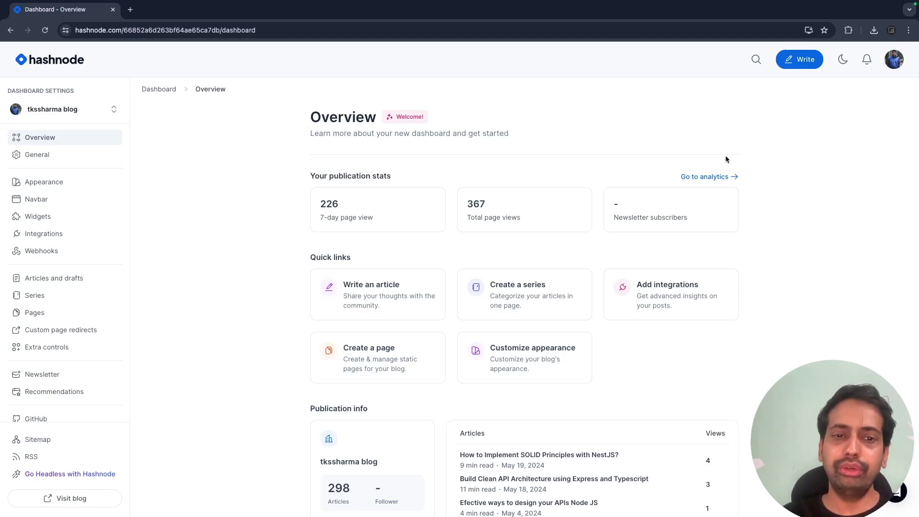
scroll(63, 335, down, 3)
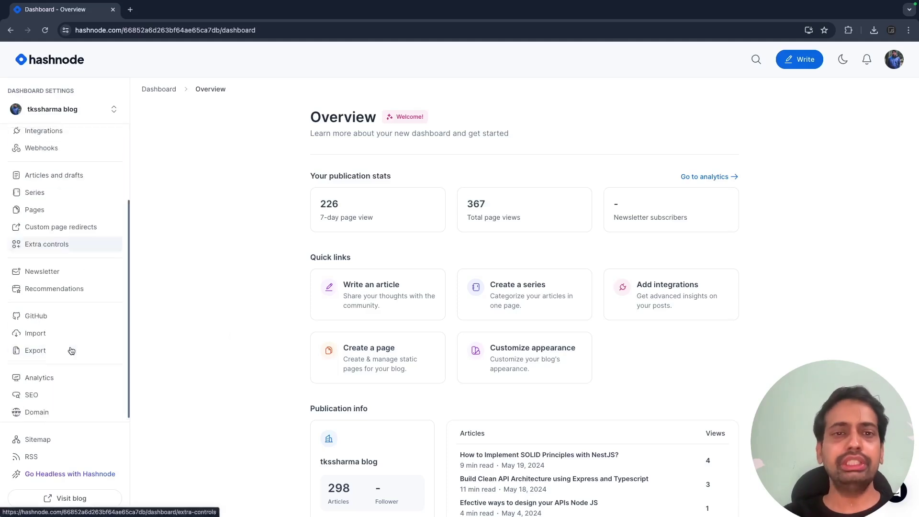
- Fetch the Dev.to account's articles for import by username, then untick all listed articles
click(35, 329)
click(411, 173)
click(381, 356)
text(tk)
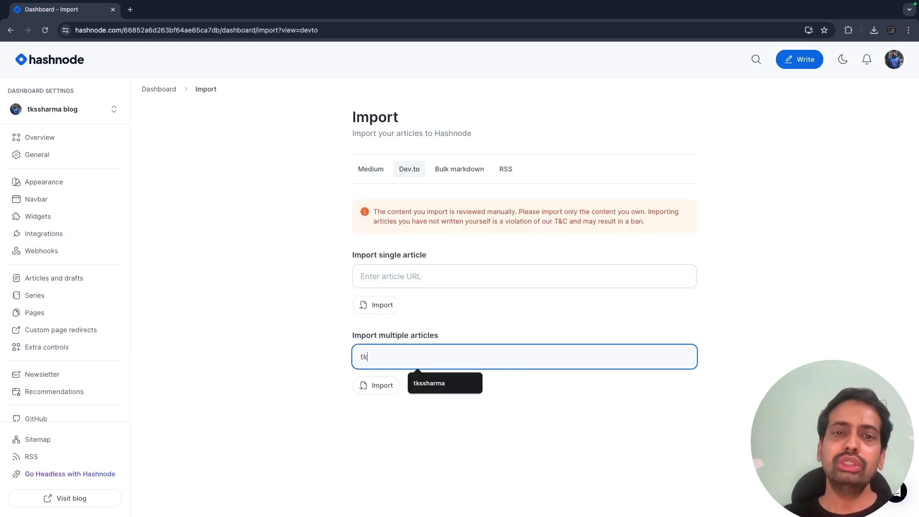
text(ssharma)
click(378, 386)
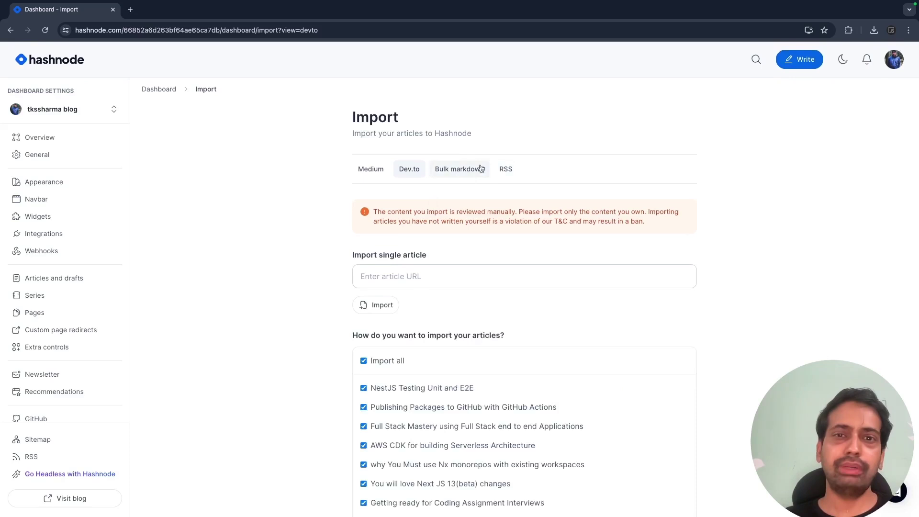
click(364, 361)
- Look over the Bulk markdown zip and Medium import options
click(461, 174)
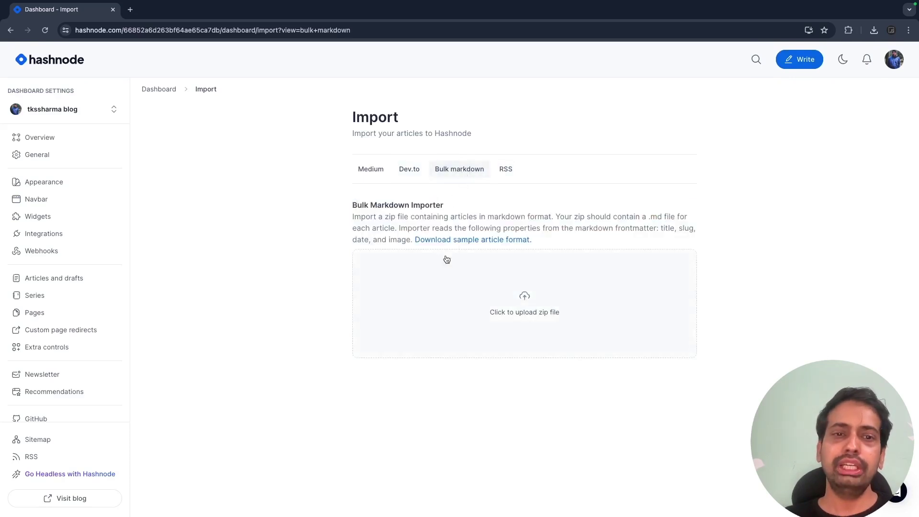
drag(536, 242, 427, 243)
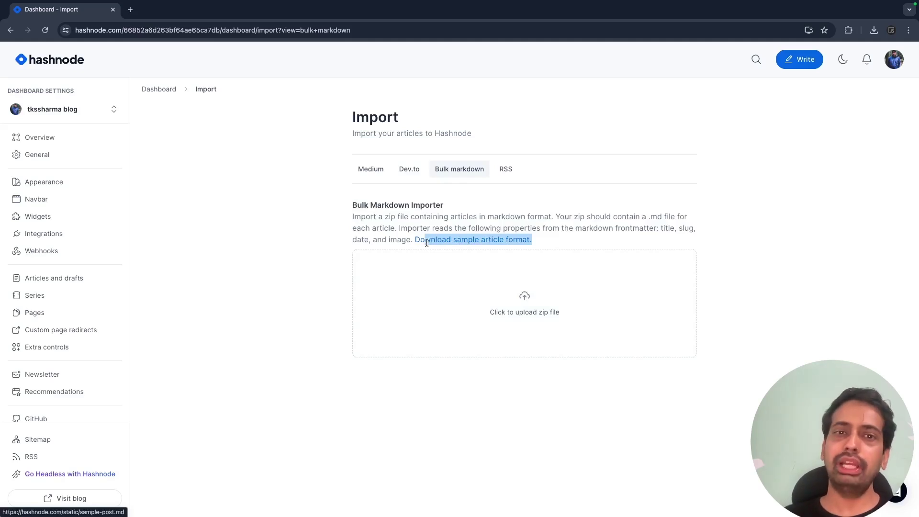
click(380, 169)
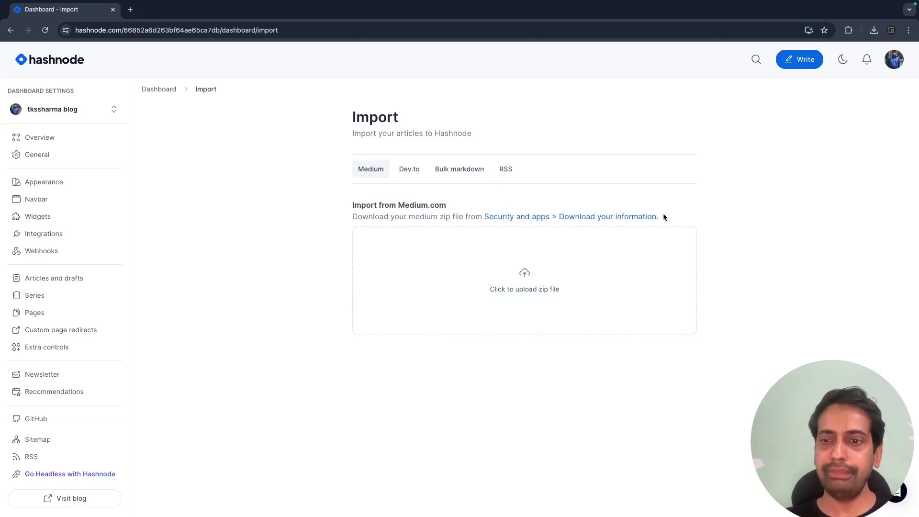
drag(663, 217, 352, 217)
scroll(69, 366, down, 1)
- Preview the About Me and Profile pages, then check the Series and Articles and drafts lists
click(37, 245)
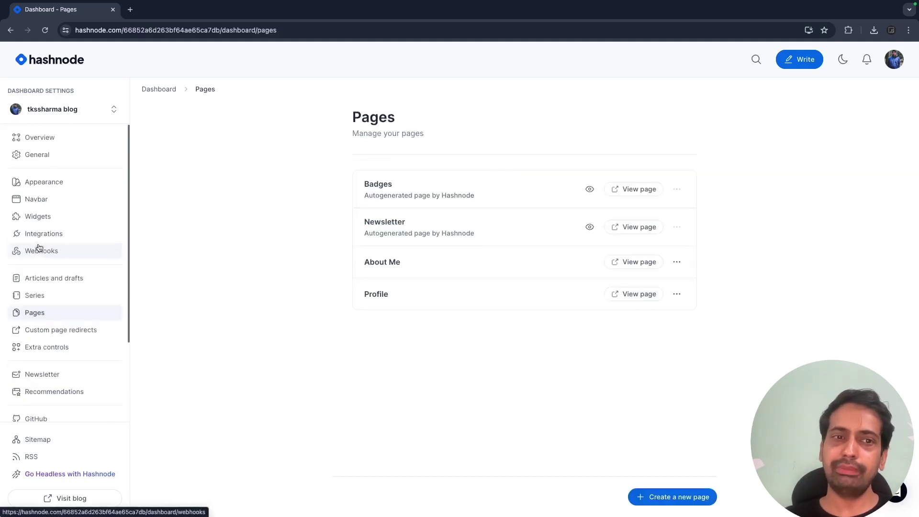
click(625, 263)
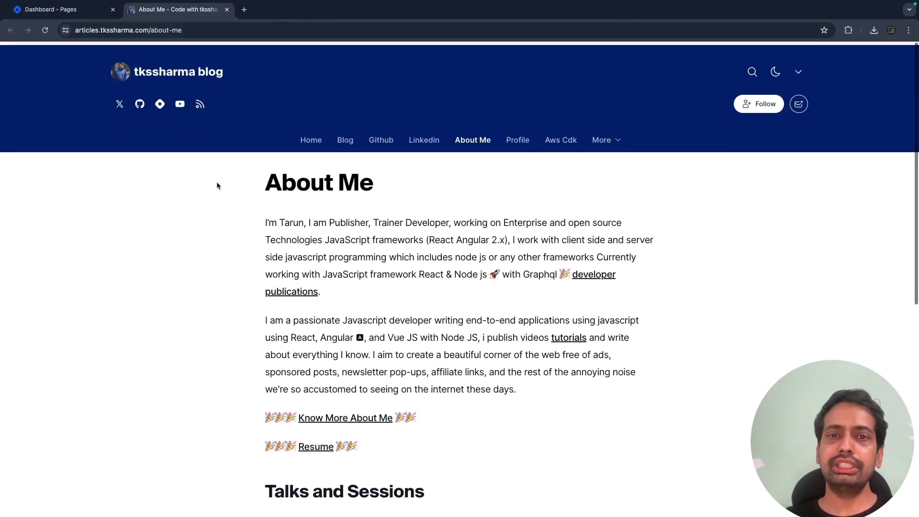
key(super+1)
click(622, 293)
scroll(334, 386, down, 10)
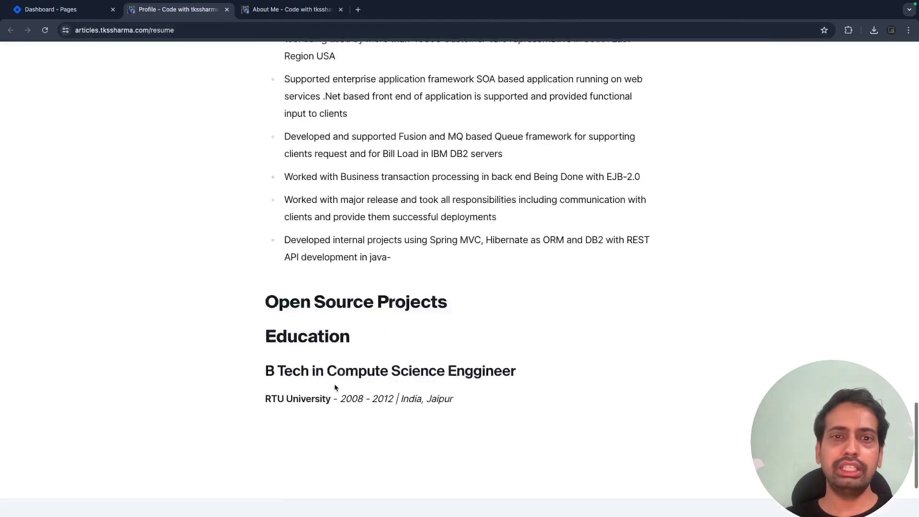
scroll(335, 386, up, 6)
key(super+1)
click(37, 297)
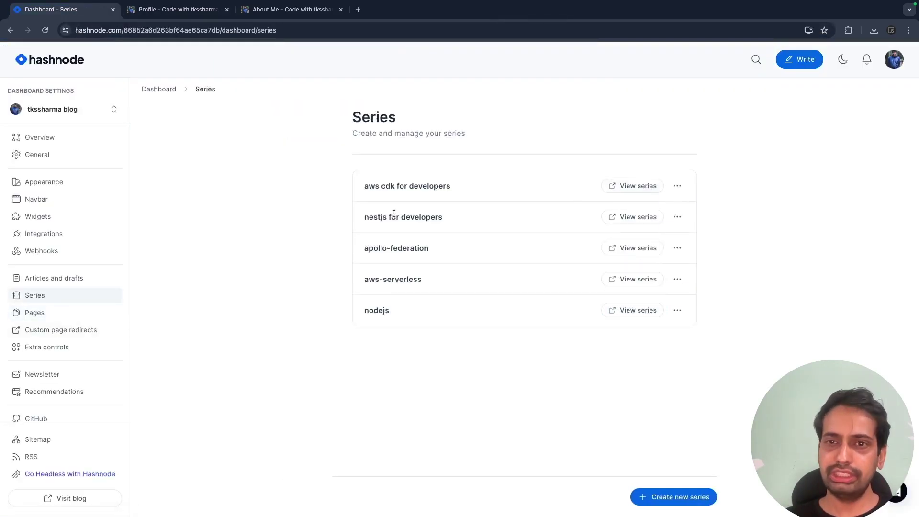
click(28, 280)
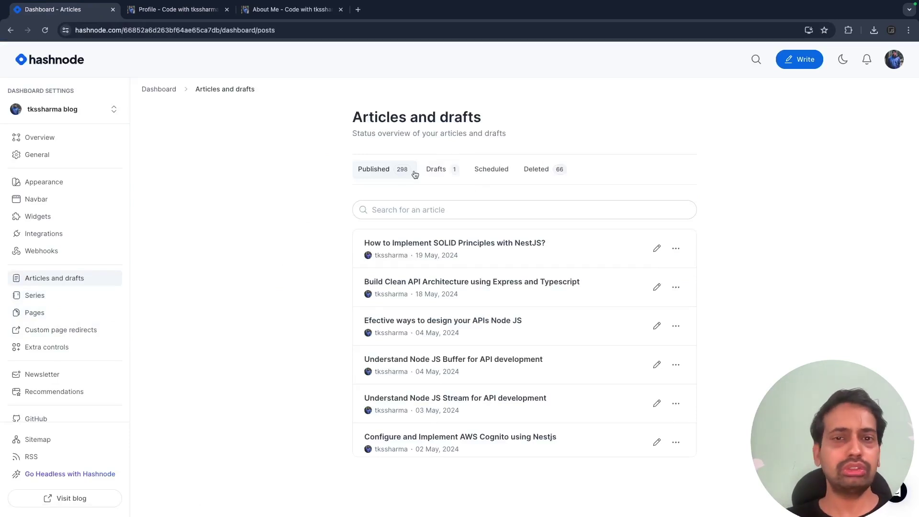
- Open the SOLID Principles with NestJS article's settings and browse series without choosing one
click(656, 248)
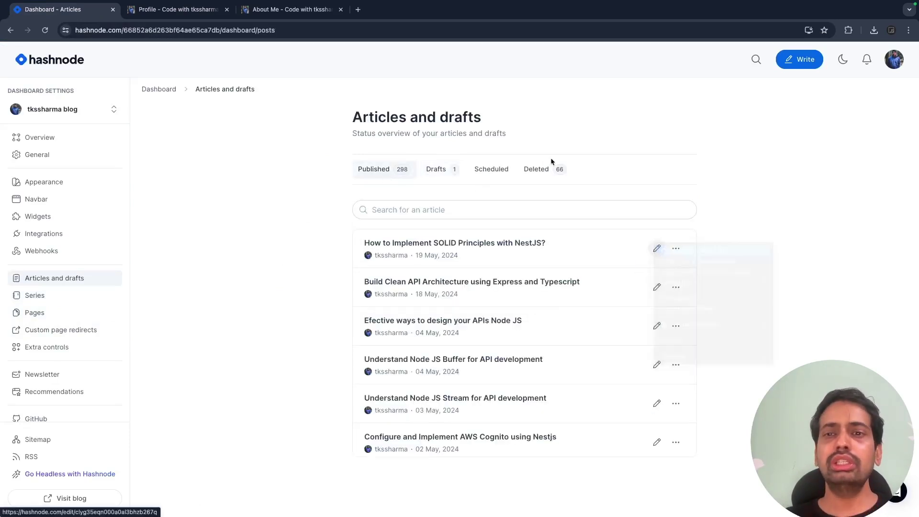
click(289, 19)
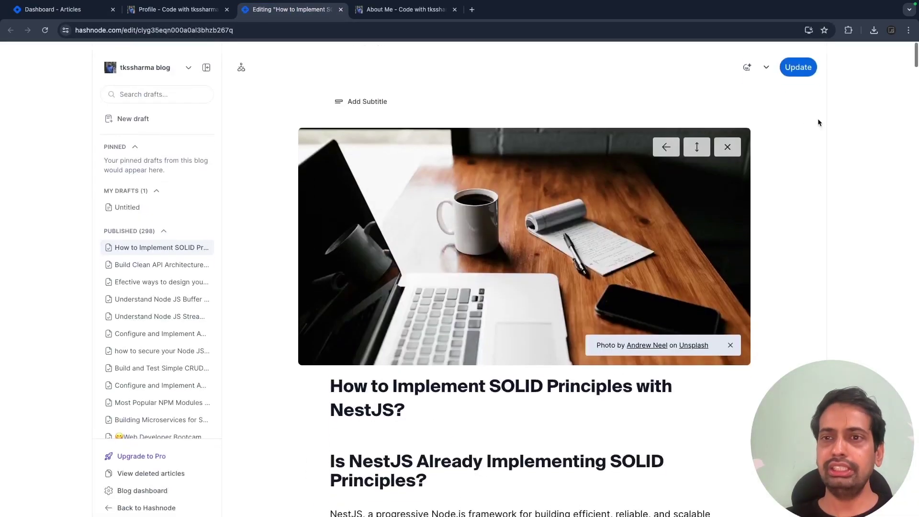
click(798, 61)
scroll(787, 250, down, 8)
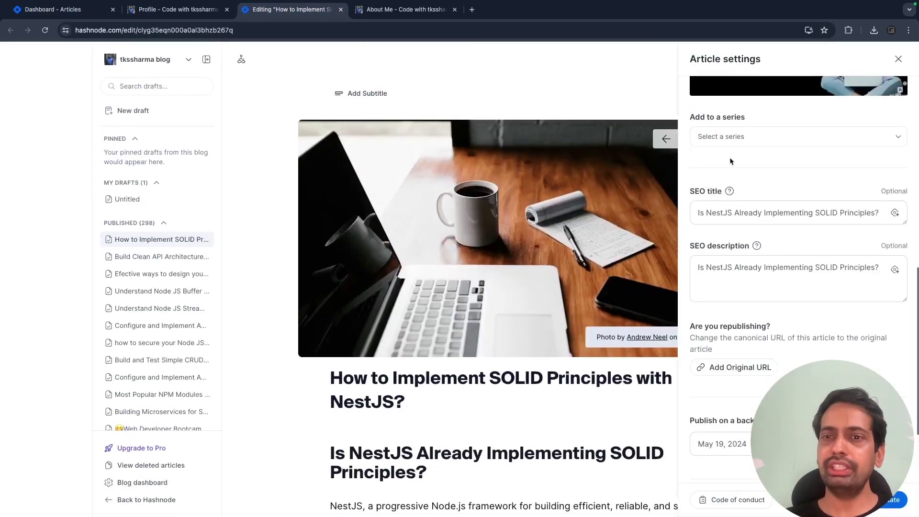
click(727, 137)
click(738, 114)
scroll(892, 78, up, 8)
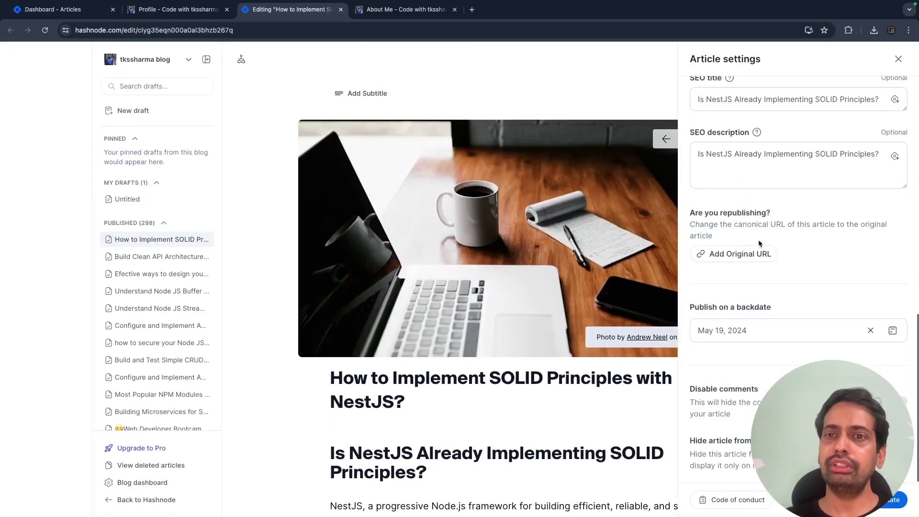
click(897, 58)
scroll(159, 293, down, 10)
- Add the Build and Deploy S3 bucket with Cloudfront article to the aws cdk for developers series
click(150, 256)
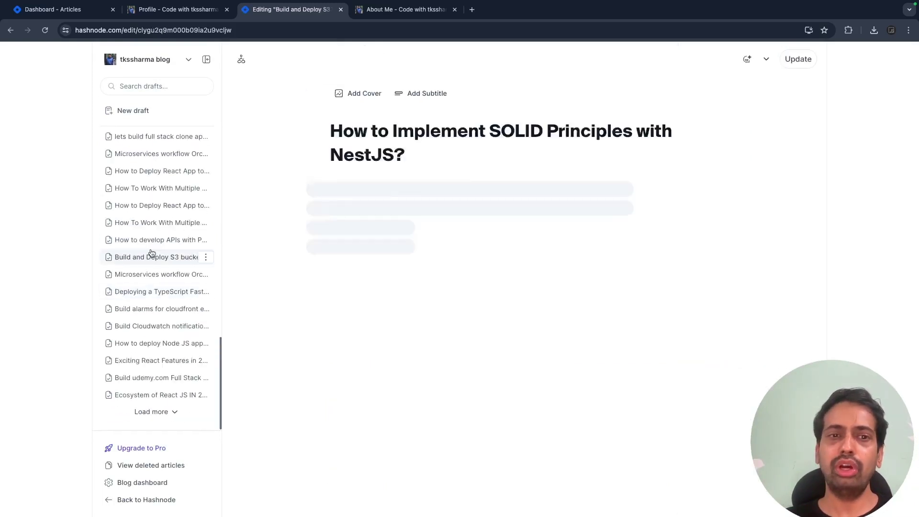
click(787, 56)
scroll(822, 268, down, 5)
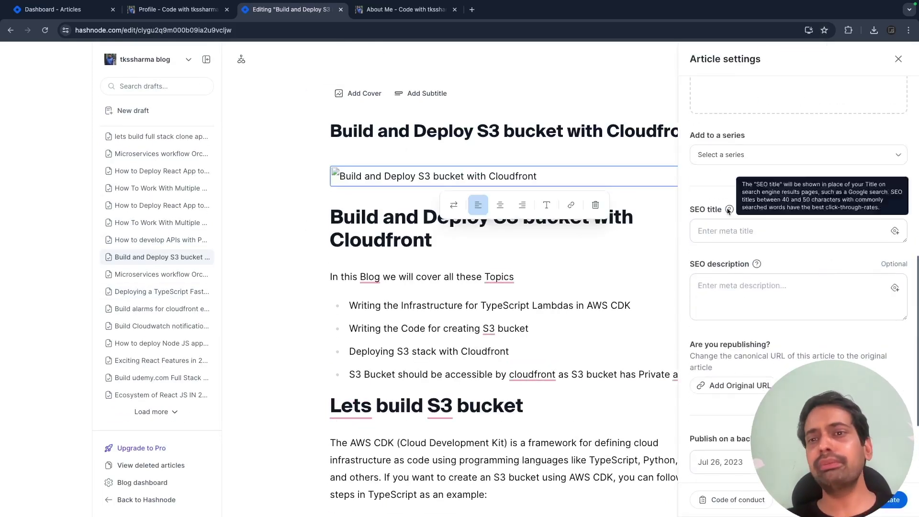
click(746, 155)
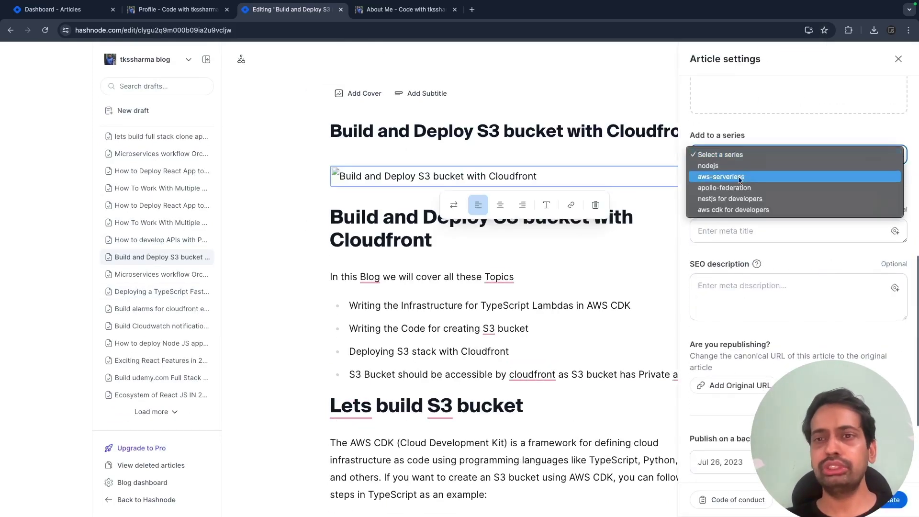
click(728, 211)
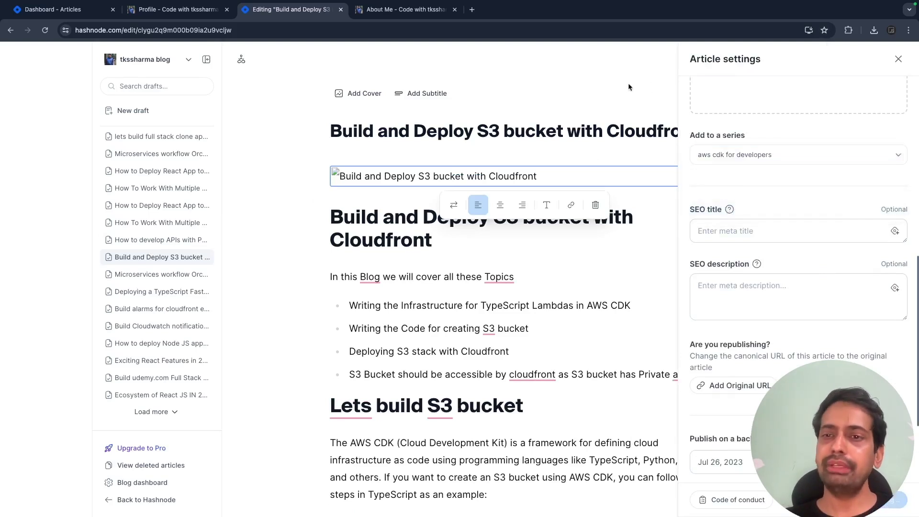
click(53, 9)
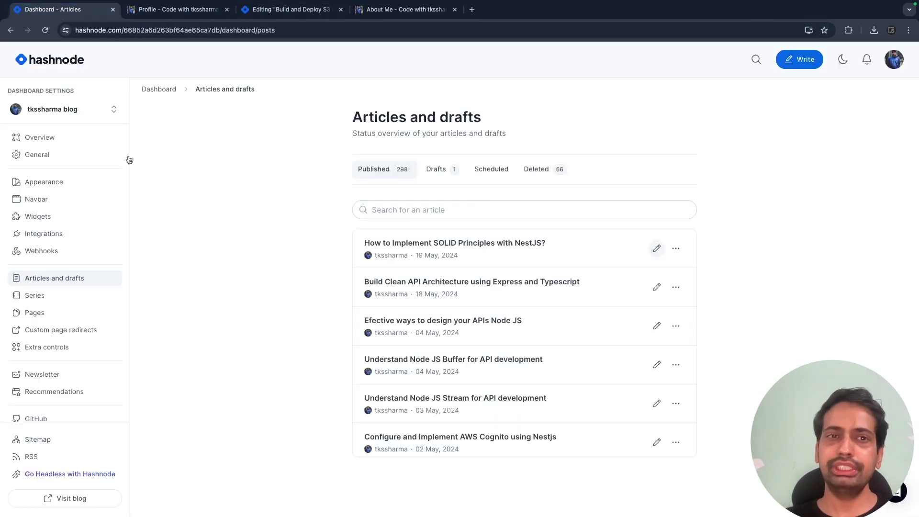
click(43, 318)
scroll(51, 383, down, 3)
- Review the custom domain articles.tkssharma.com marked Valid and its CNAME record to hashnode.network
click(33, 409)
drag(382, 260, 635, 255)
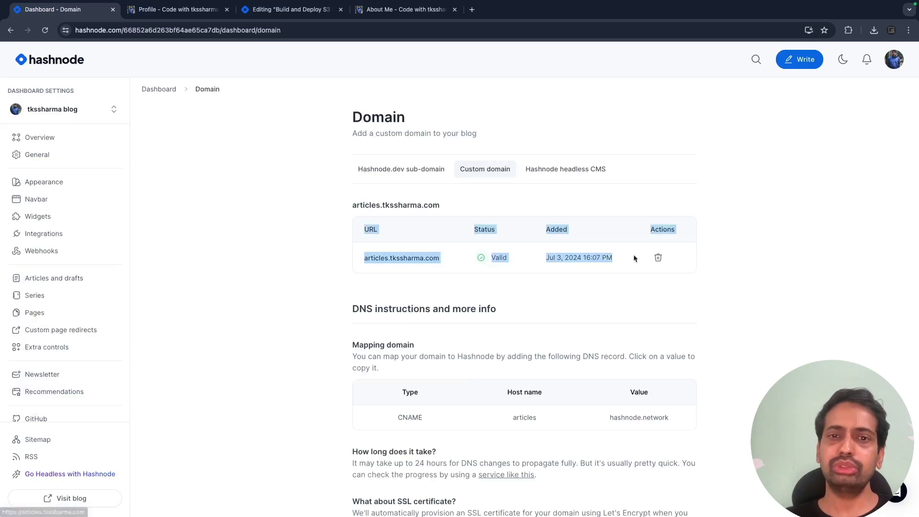
click(732, 313)
scroll(732, 314, down, 1)
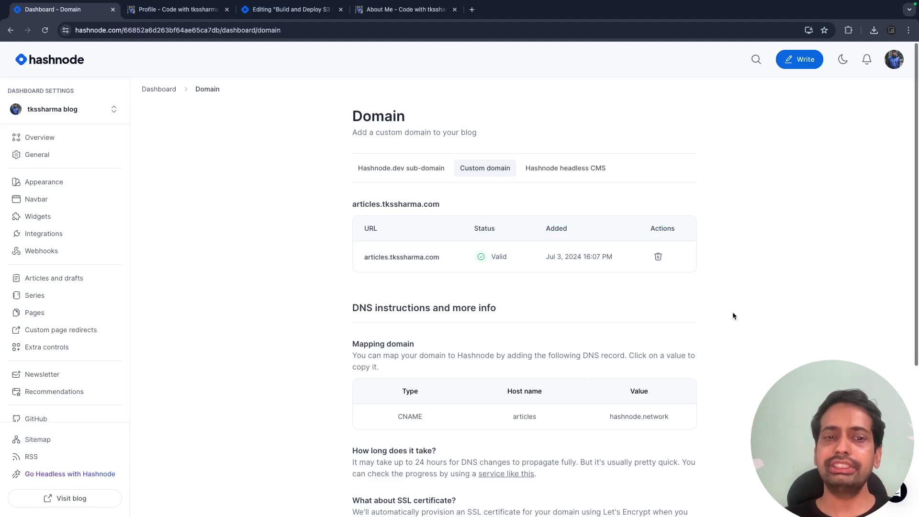
scroll(622, 296, down, 3)
drag(393, 266, 676, 267)
- Search Google for 'godaddy' in a new tab and open GoDaddy's website
key(ctrl+t)
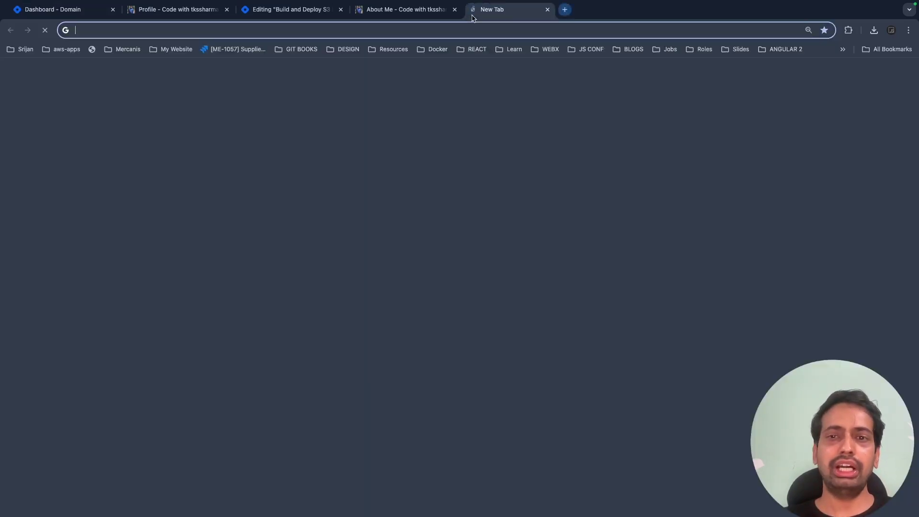
text(godaddy)
key(Return)
click(201, 161)
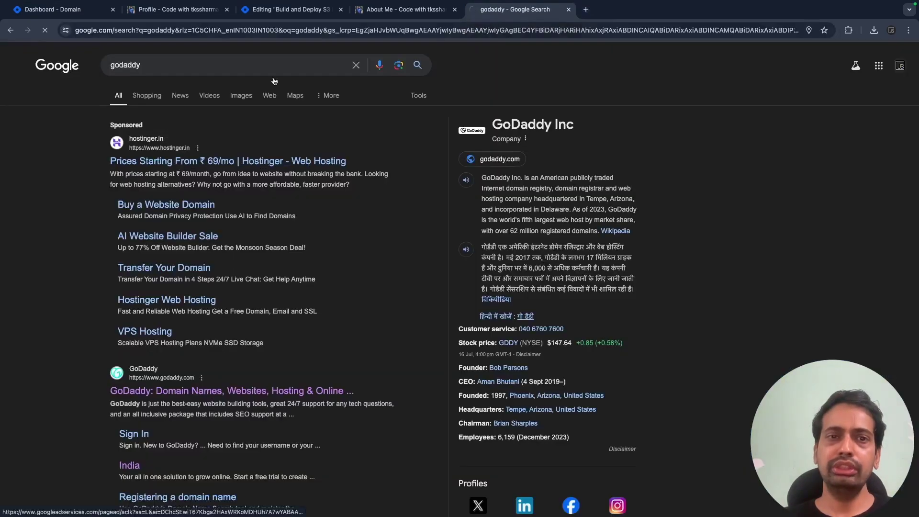
key(alt+Left)
click(179, 451)
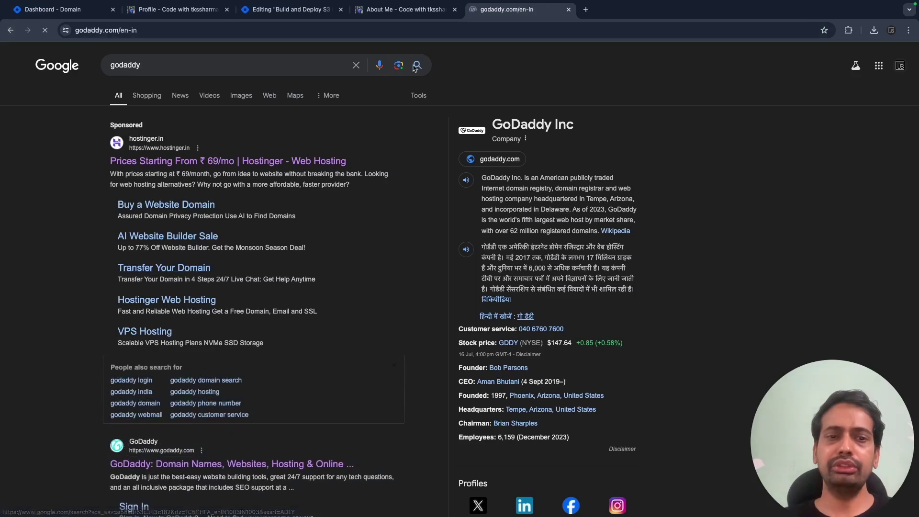
- Go to My Products and open the registered domain's Domain Settings
click(852, 54)
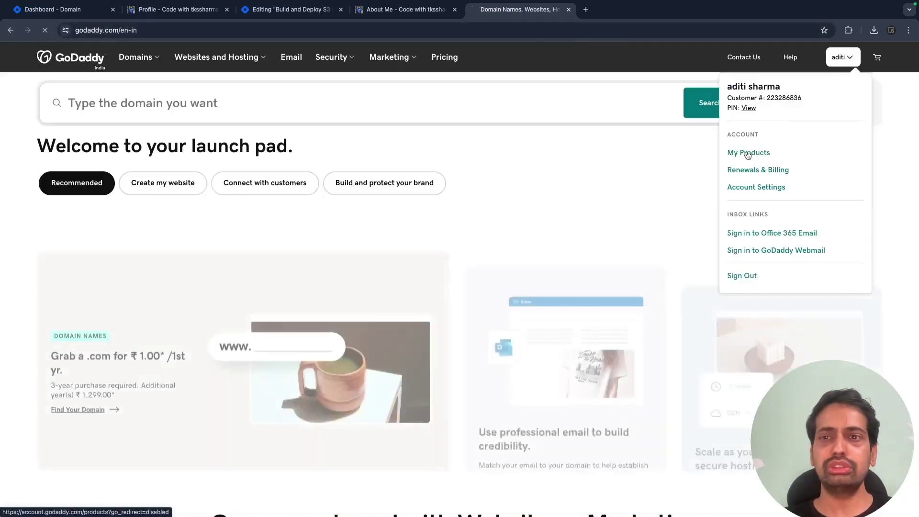
click(751, 152)
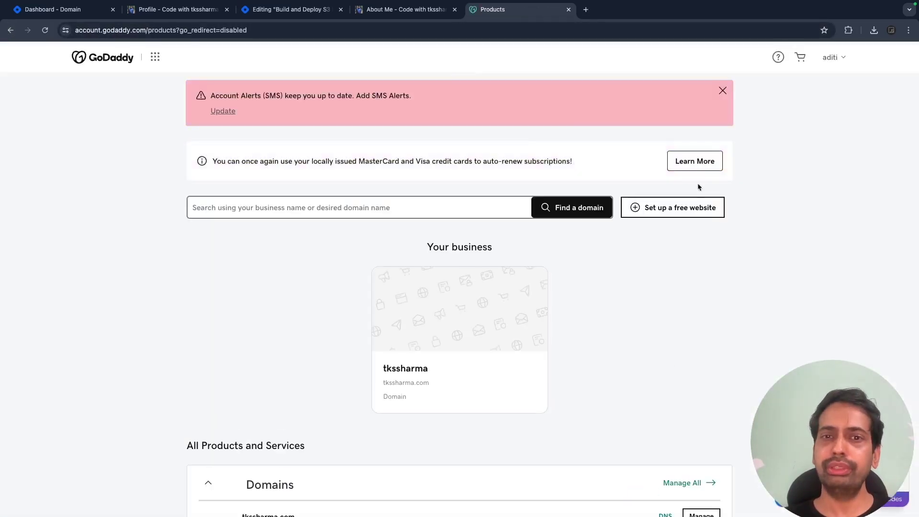
scroll(702, 322, down, 3)
click(700, 397)
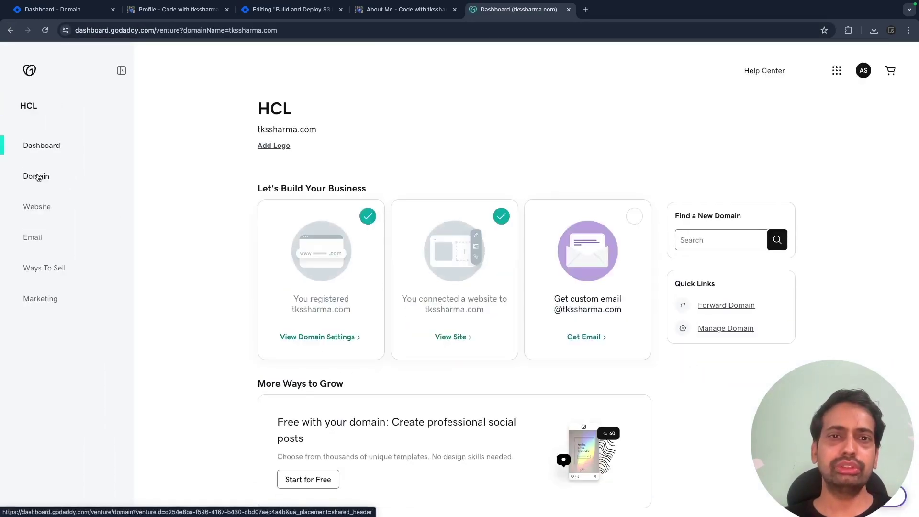
click(41, 177)
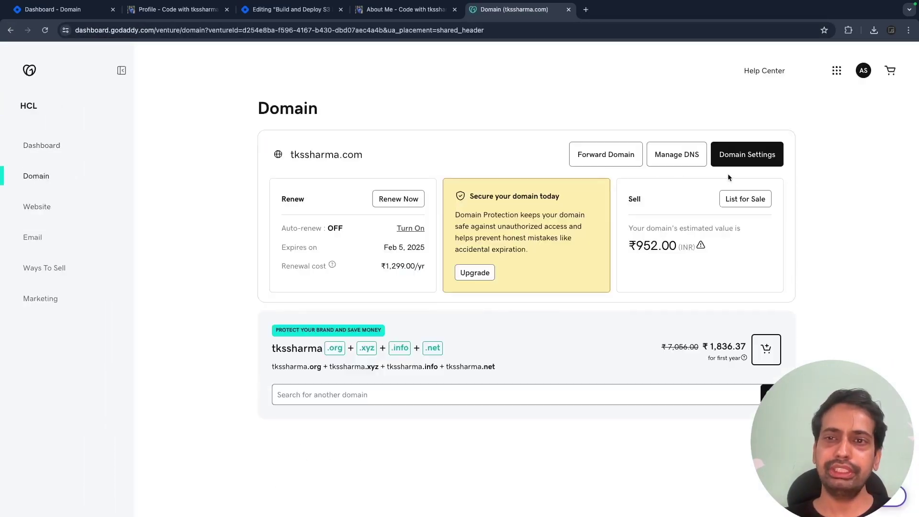
click(747, 158)
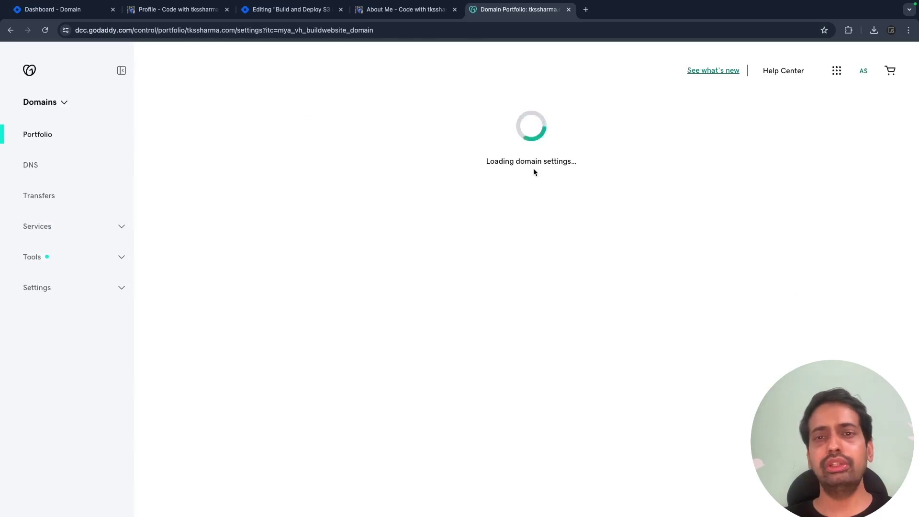
scroll(488, 188, down, 5)
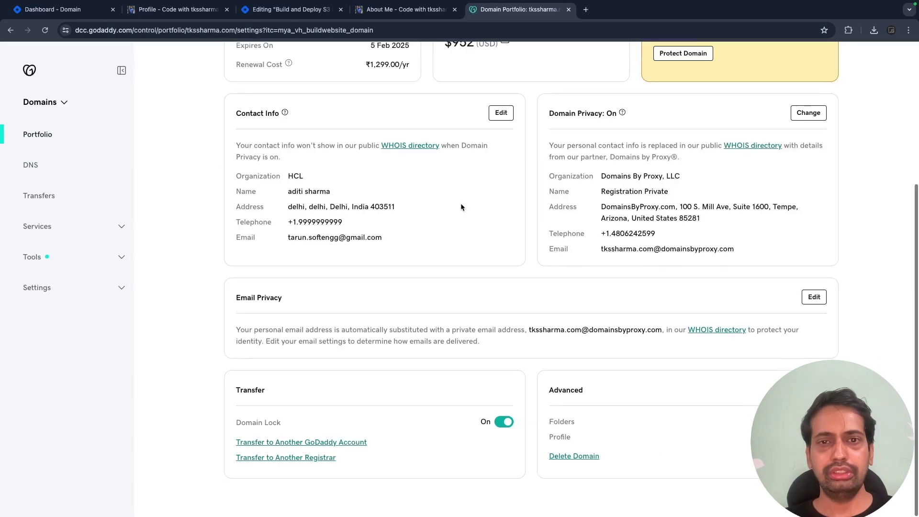
scroll(461, 205, up, 5)
- Load the DNS records and highlight the CNAME 'articles' → hashnode.network row (TTL 600 s)
click(32, 167)
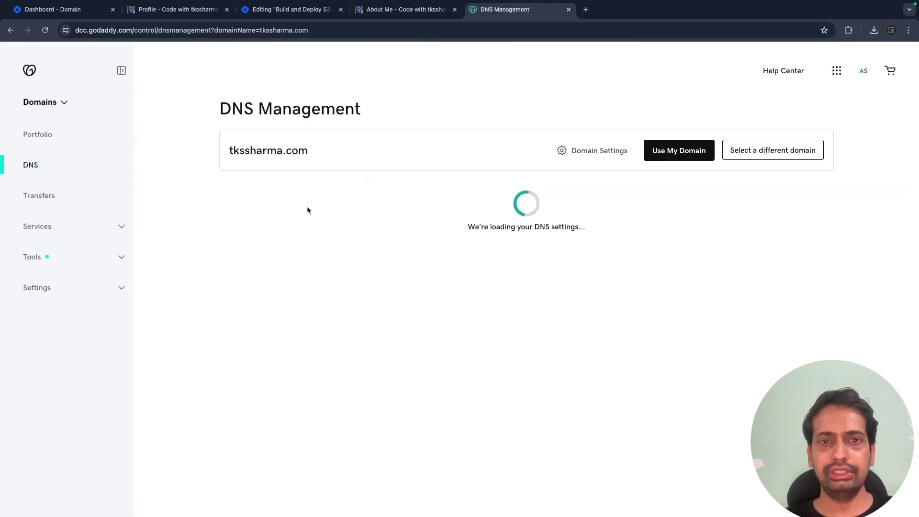
scroll(329, 226, down, 5)
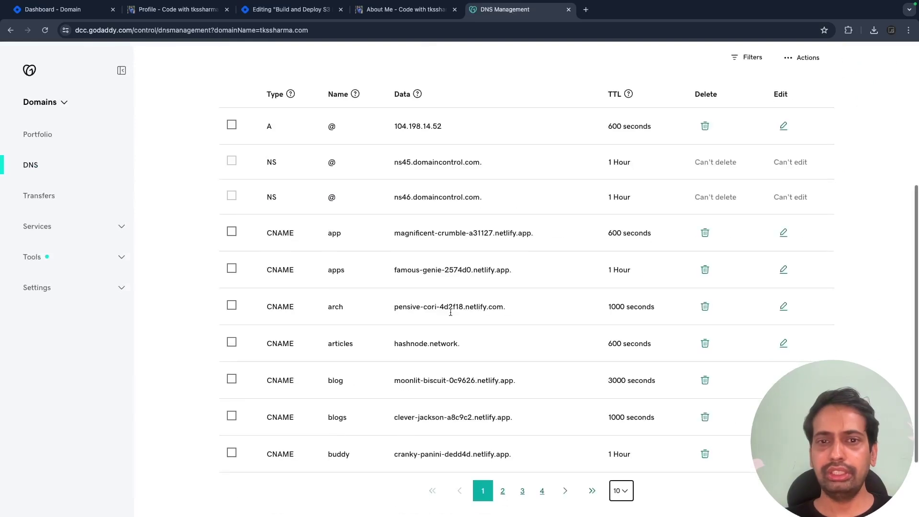
drag(262, 345, 683, 346)
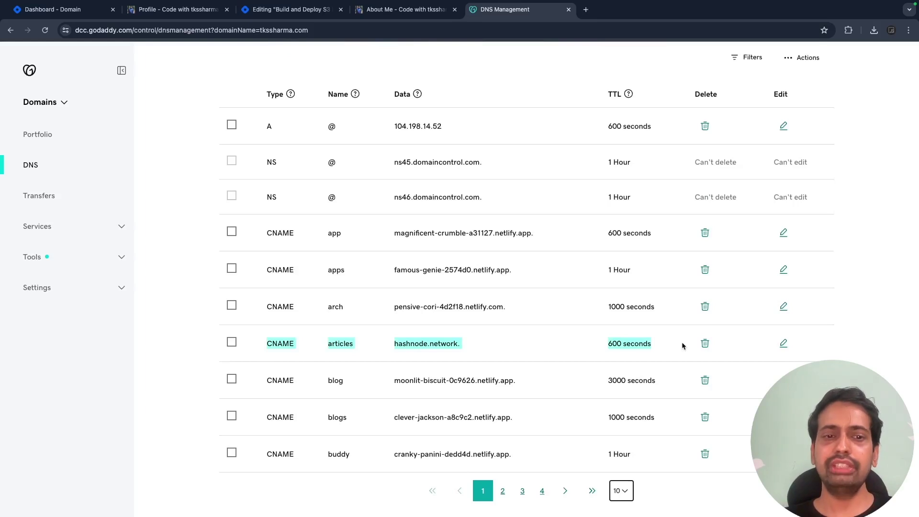
- Close the GoDaddy tab and review the blog's SEO search description
click(569, 9)
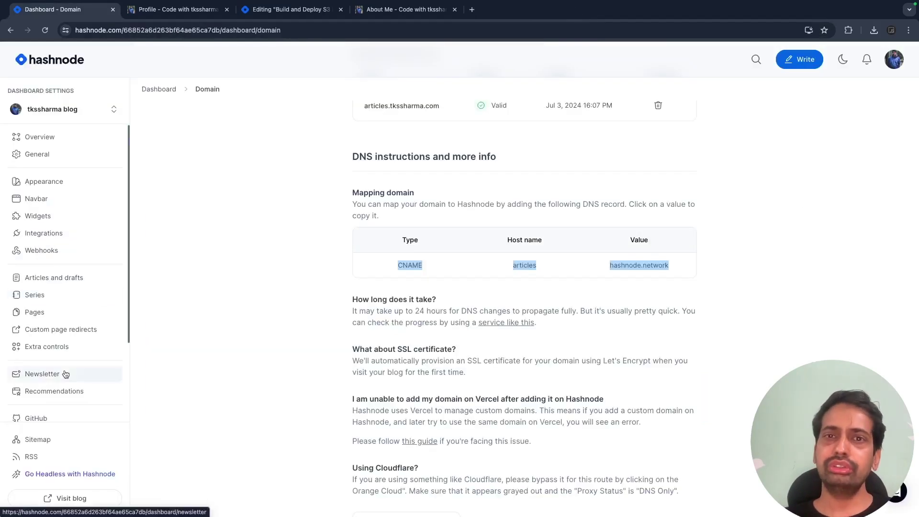
scroll(65, 373, down, 3)
click(38, 391)
triple_click(457, 276)
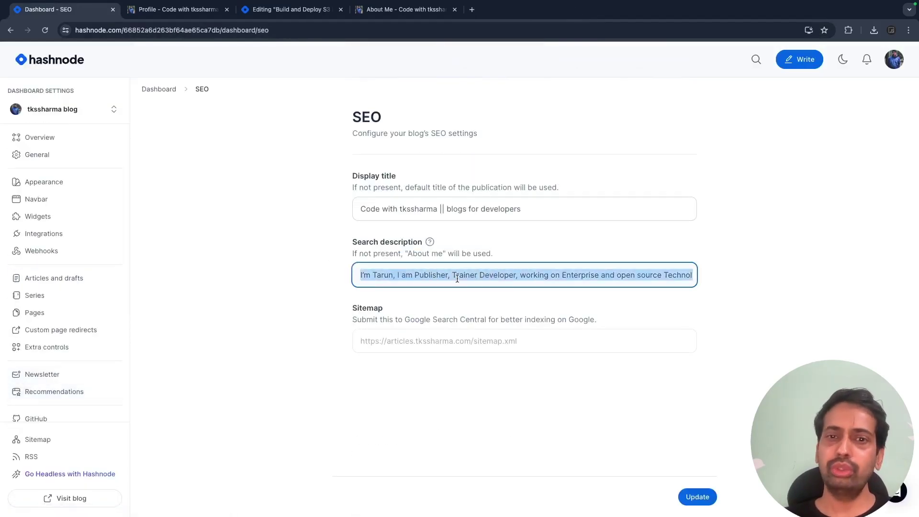
scroll(46, 402, down, 3)
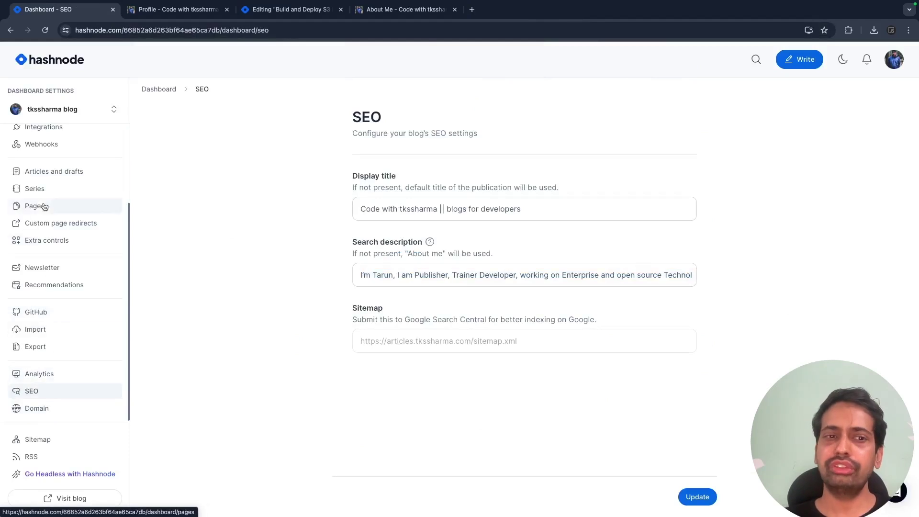
- Browse the Series, General and Navbar settings, ending on Appearance
click(35, 188)
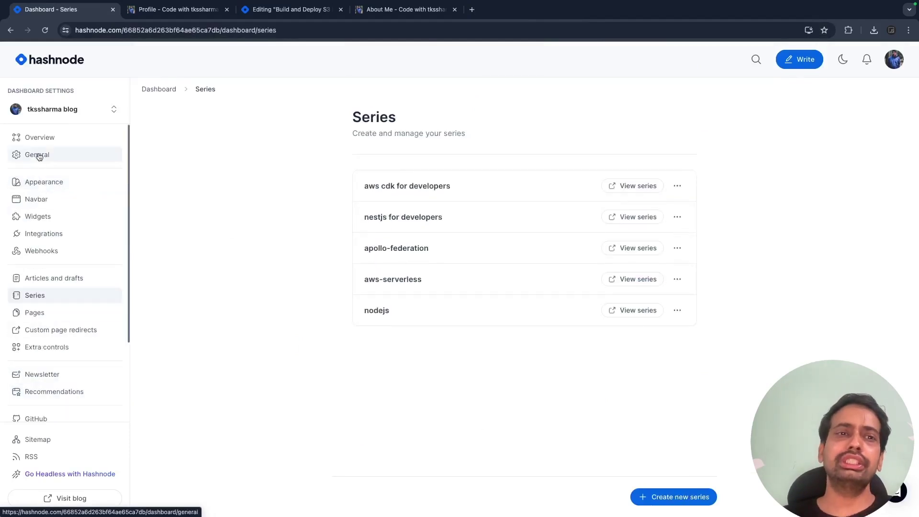
click(39, 157)
scroll(269, 293, down, 5)
click(35, 199)
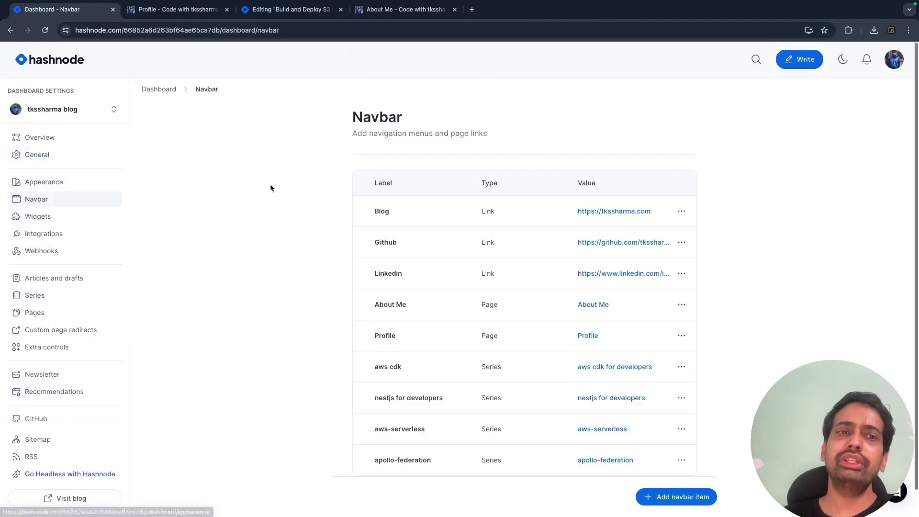
click(44, 183)
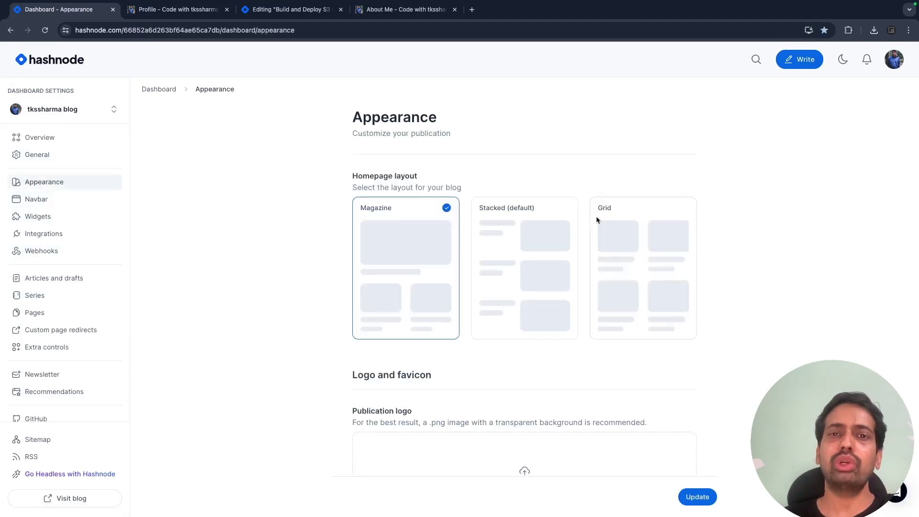
- Try the Stacked layout and load the live articles subdomain in a new tab
click(540, 236)
scroll(564, 312, down, 5)
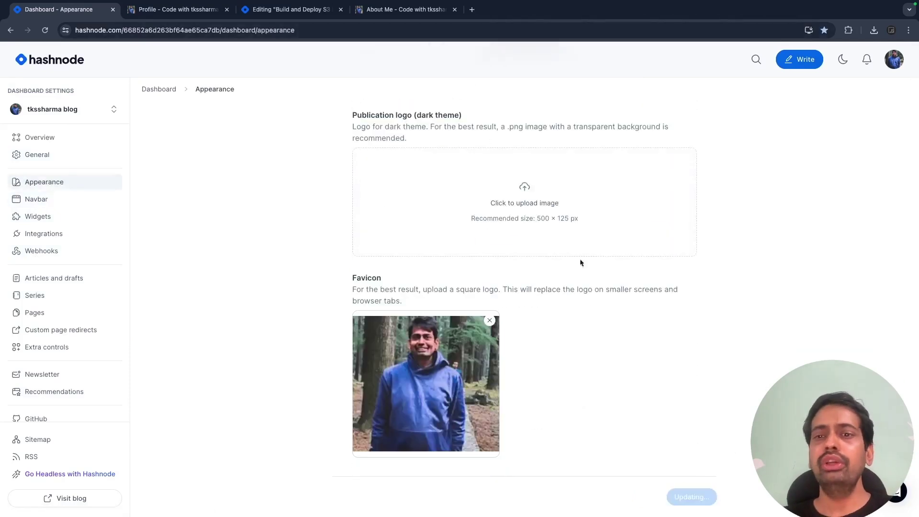
click(472, 10)
text(art)
key(Return)
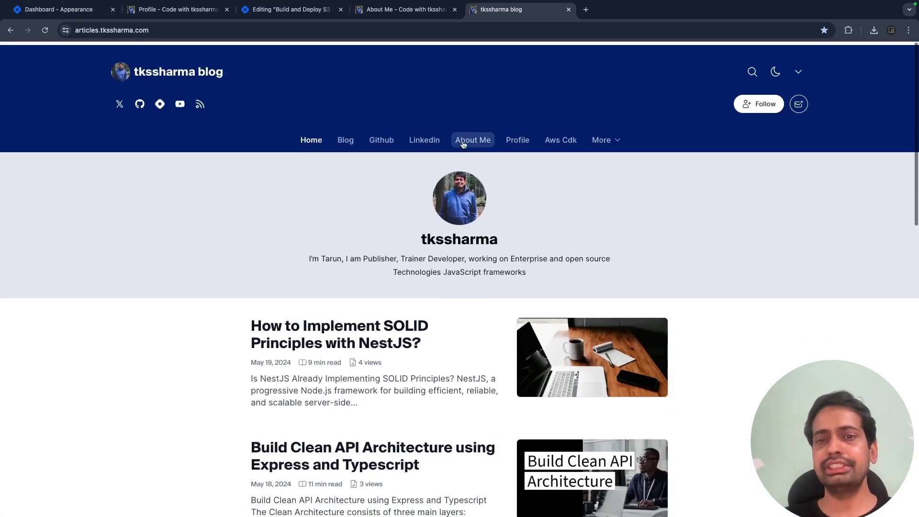
click(58, 10)
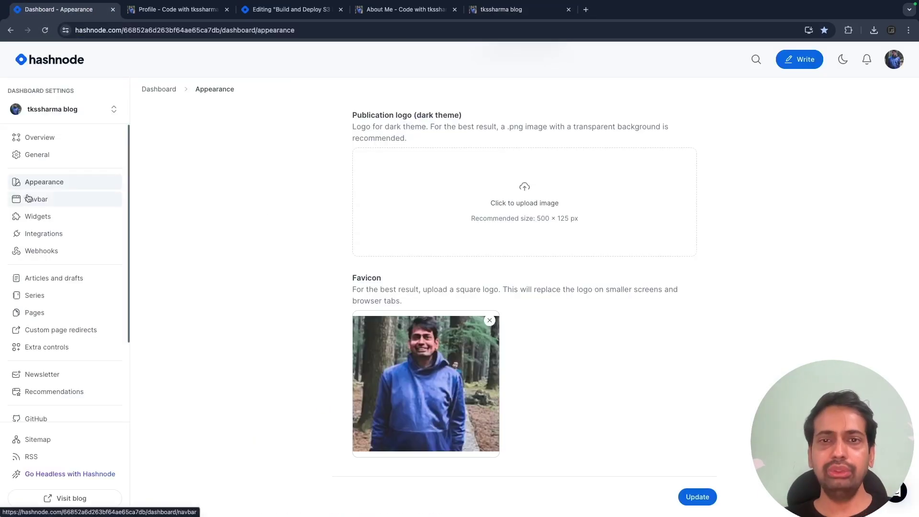
- Select and save the Magazine homepage layout, then reload the live blog to confirm
click(396, 231)
click(697, 496)
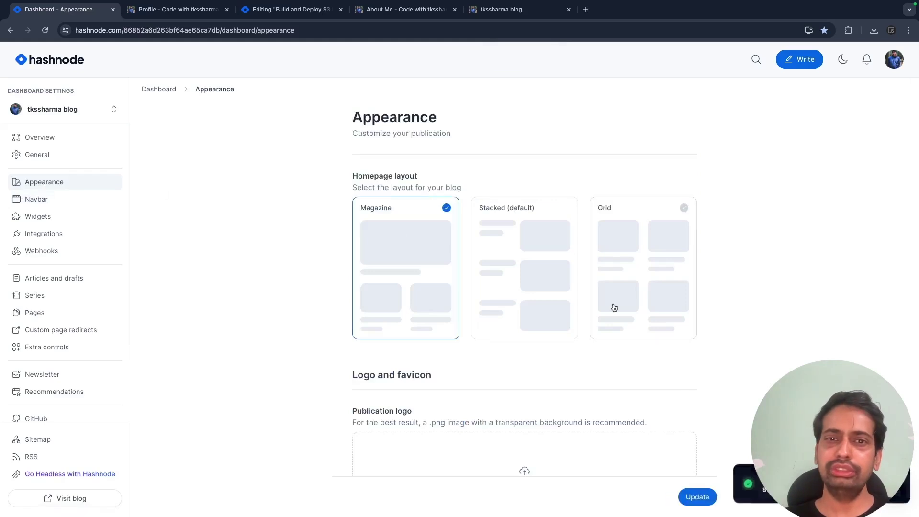
click(502, 15)
click(45, 30)
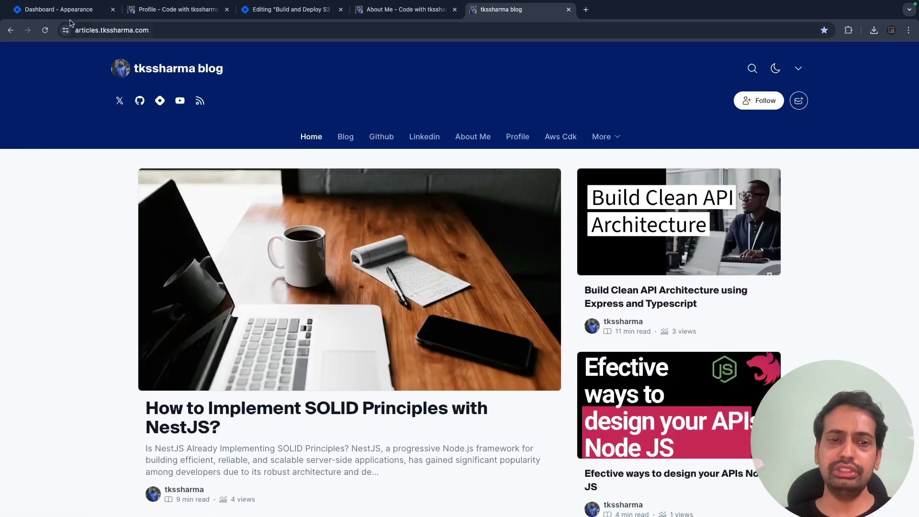
click(58, 10)
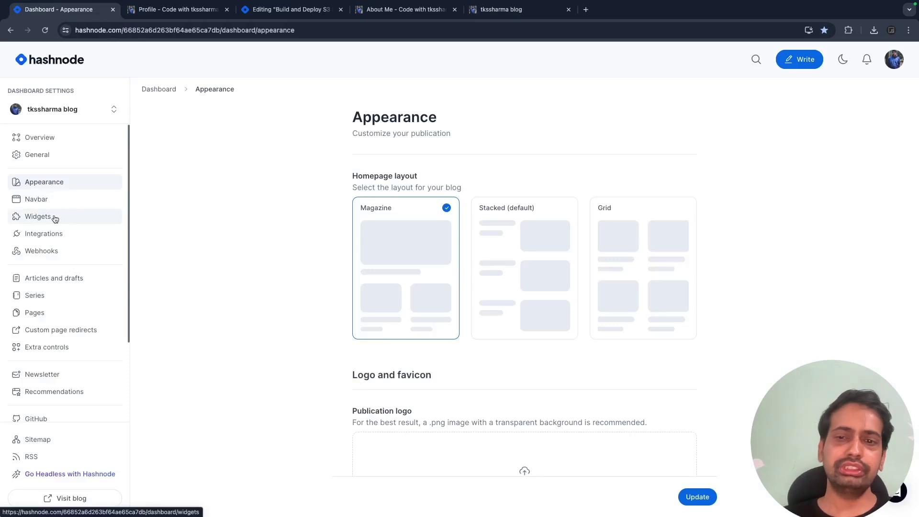
- Open the Articles and drafts list from Overview's Publication info: 298 published, 1 draft, 66 deleted
click(48, 233)
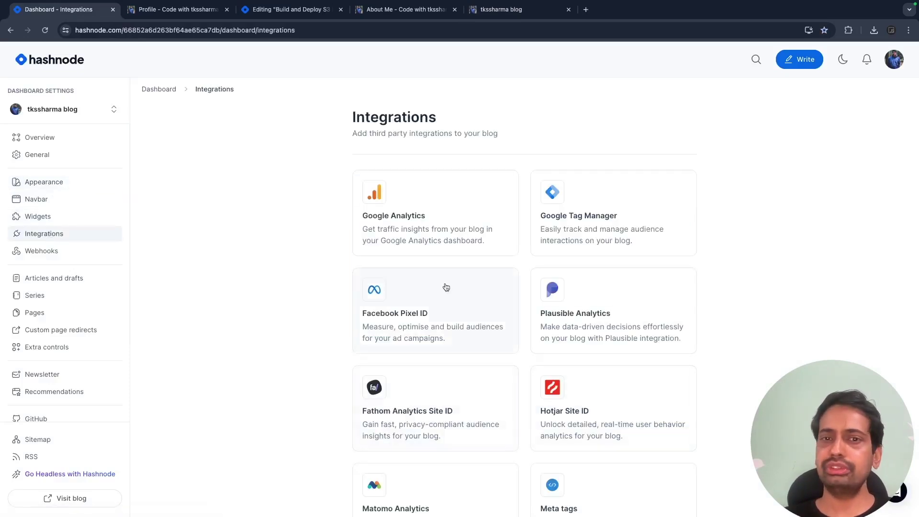
click(63, 140)
scroll(253, 358, down, 4)
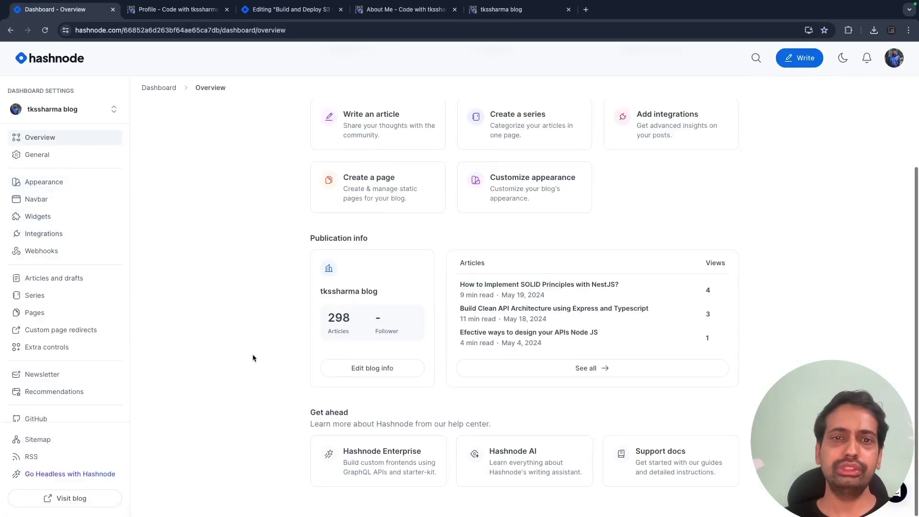
click(588, 368)
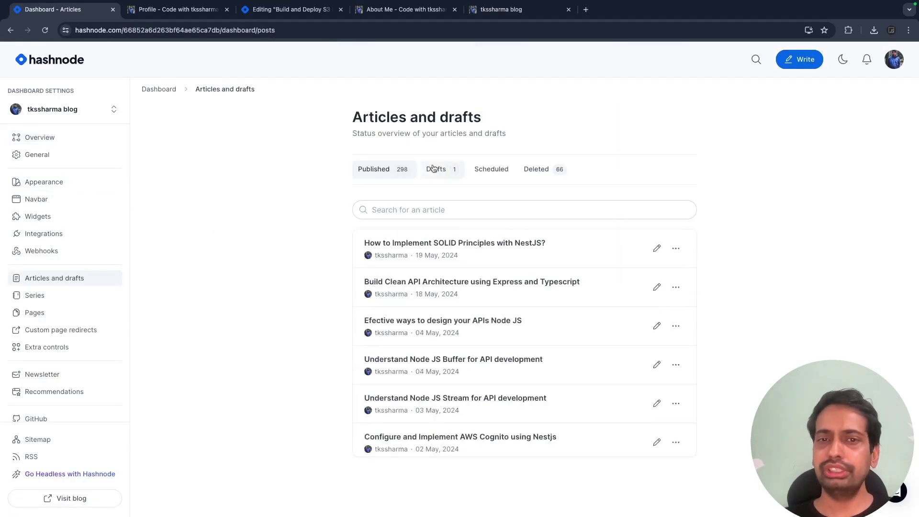
scroll(88, 321, down, 3)
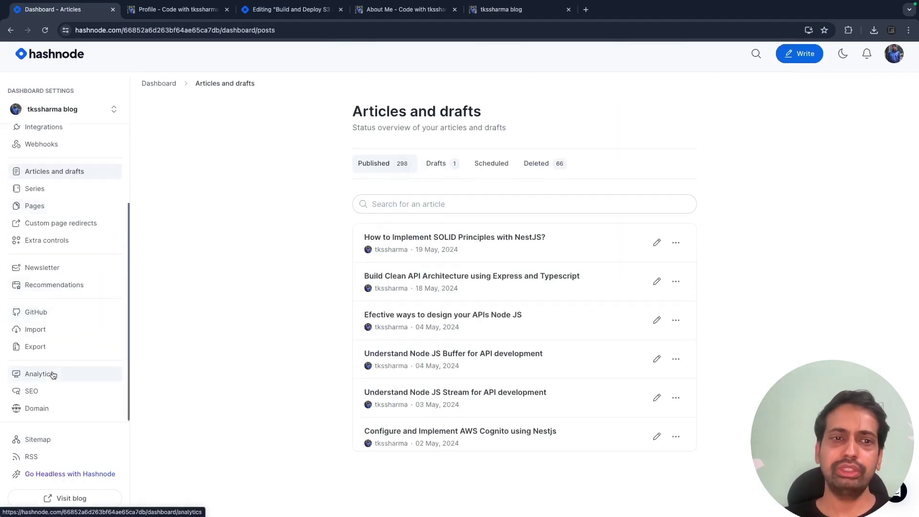
scroll(53, 374, up, 3)
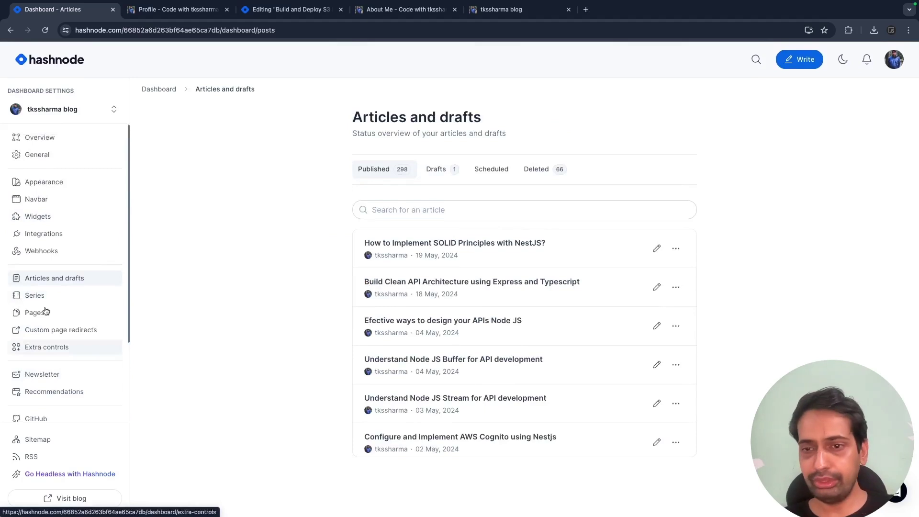